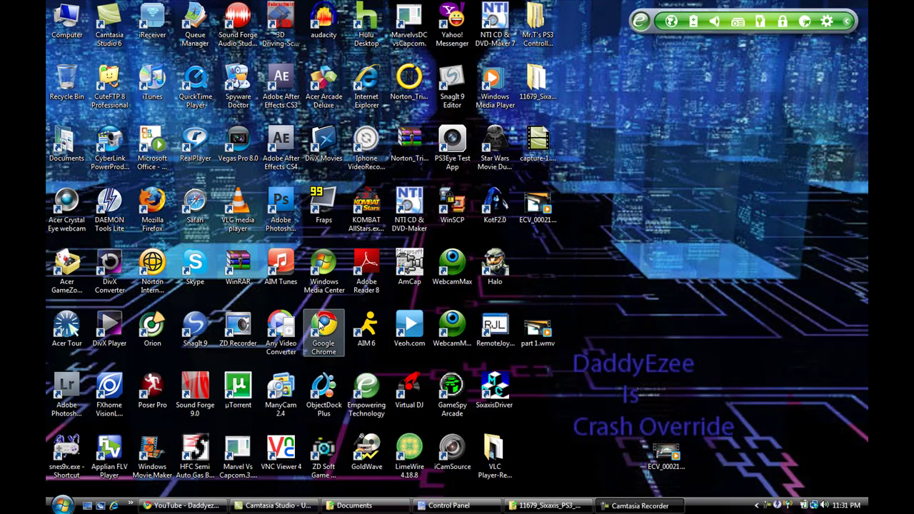
Step: Open Game Controllers from the Control Panel via the Start menu
click(63, 504)
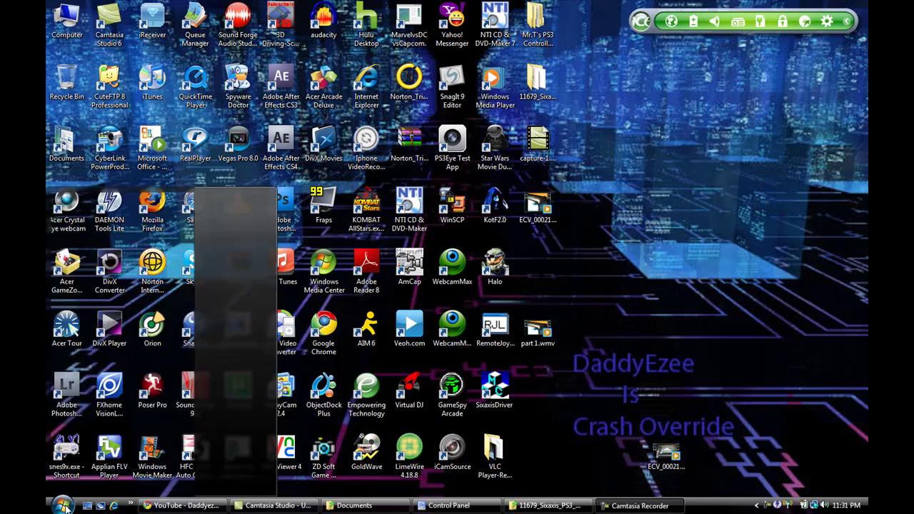
click(223, 403)
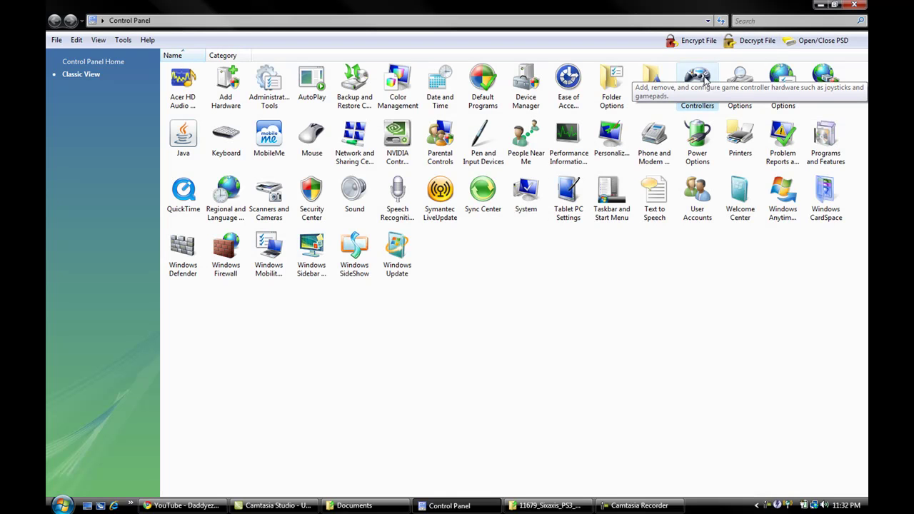
double_click(706, 80)
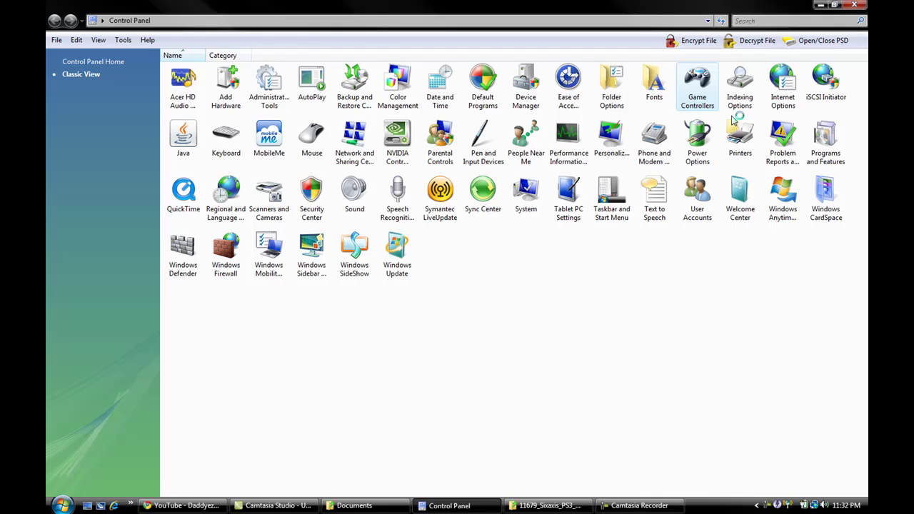
Step: Minimise the Control Panel so only the empty Game Controllers dialog remains on the desktop
click(820, 6)
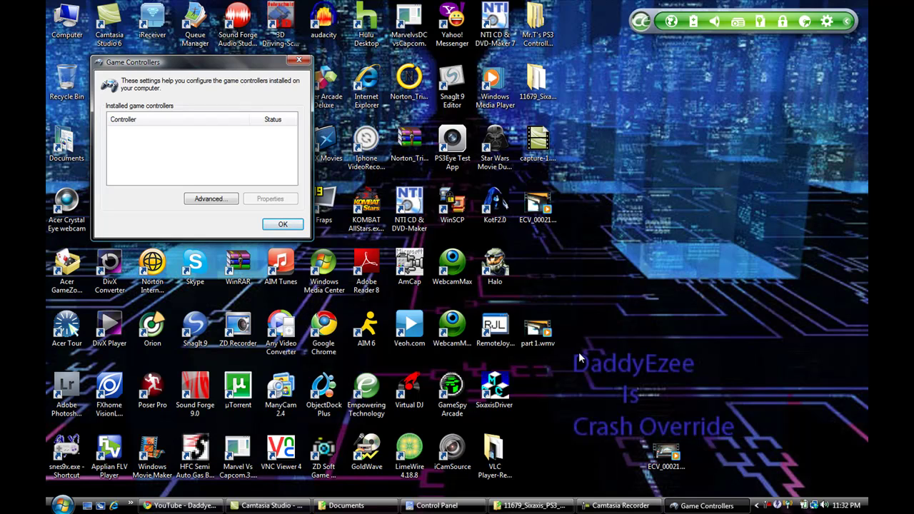
click(594, 398)
key(h)
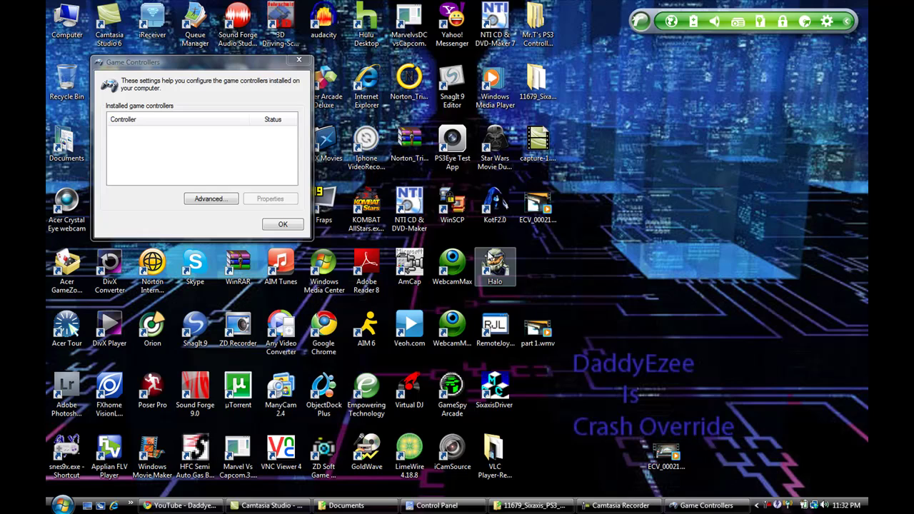
Step: Restore the Sixaxis PS3 driver folder and launch the libusb-win32 filter installer
click(532, 506)
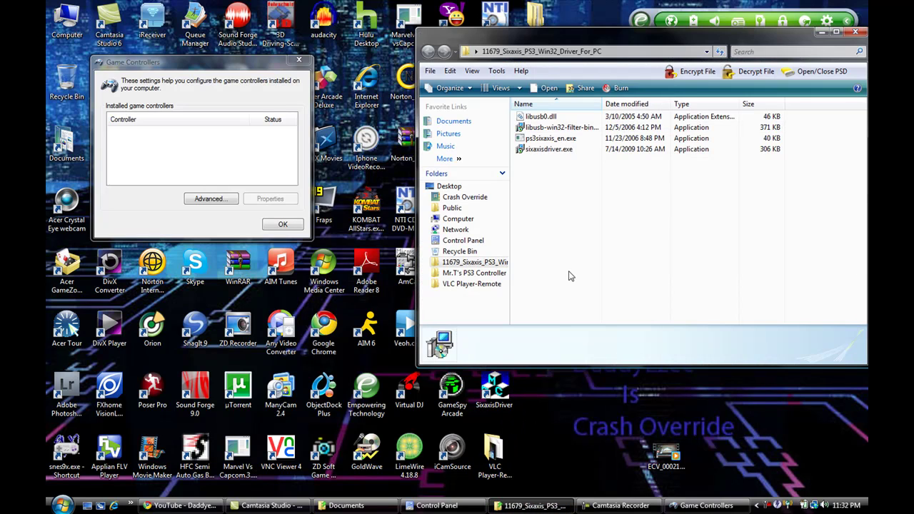
click(571, 276)
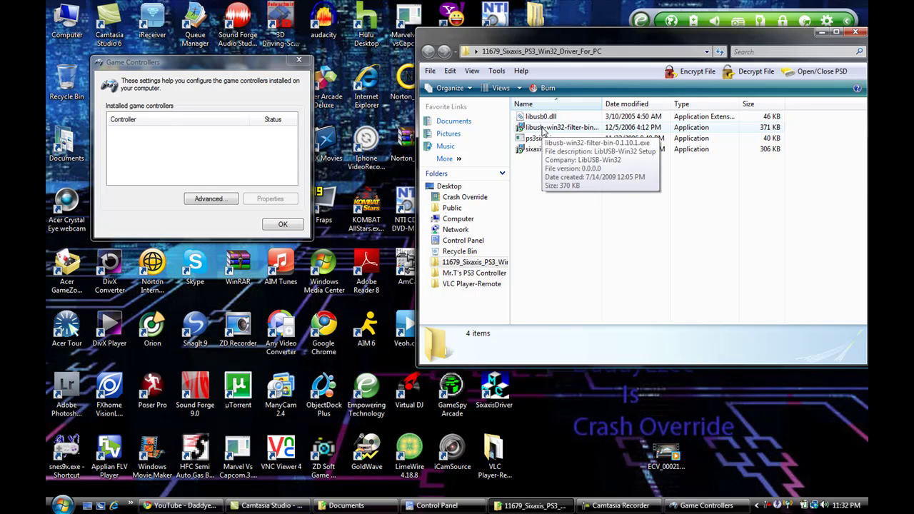
click(544, 129)
double_click(544, 129)
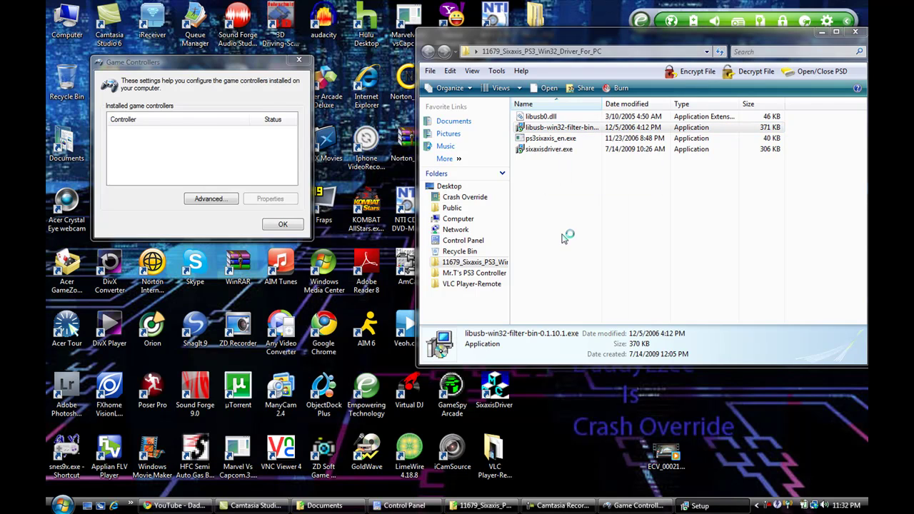
Step: Accept the licence and install LibUSB-Win32 through to Finish
click(521, 346)
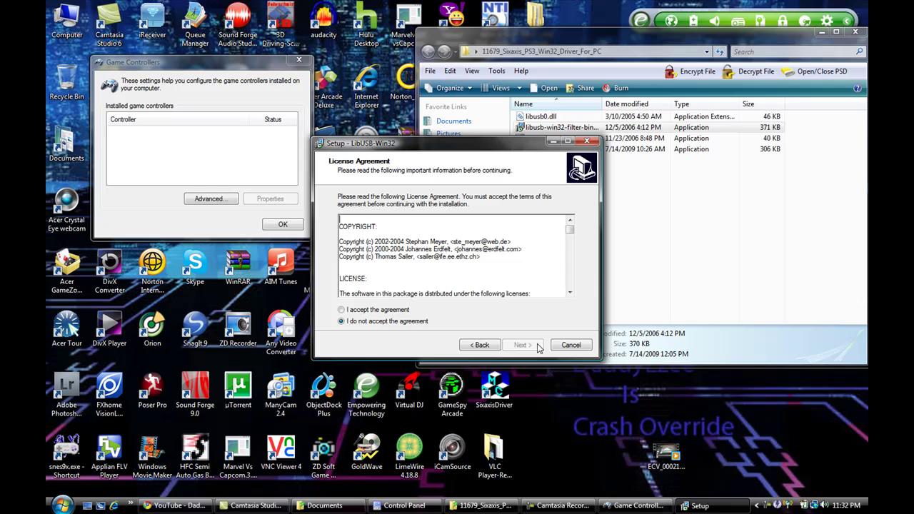
click(421, 310)
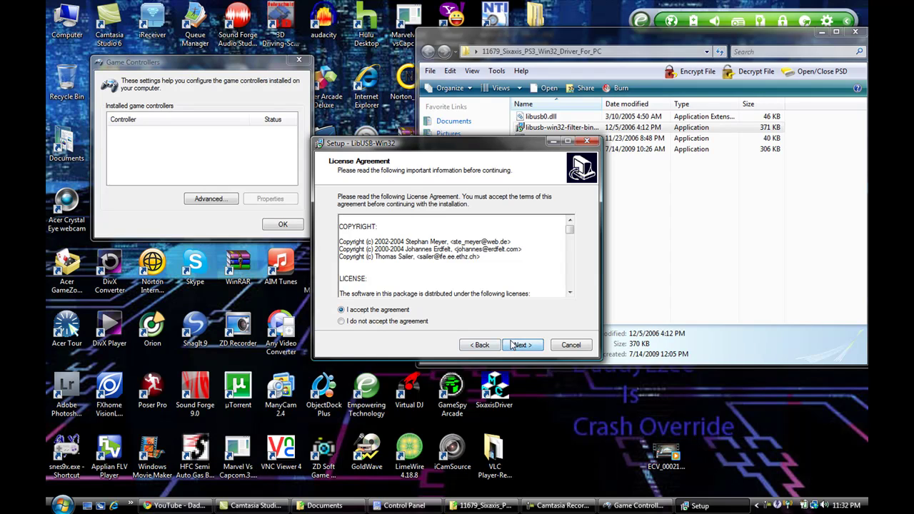
click(512, 346)
click(521, 345)
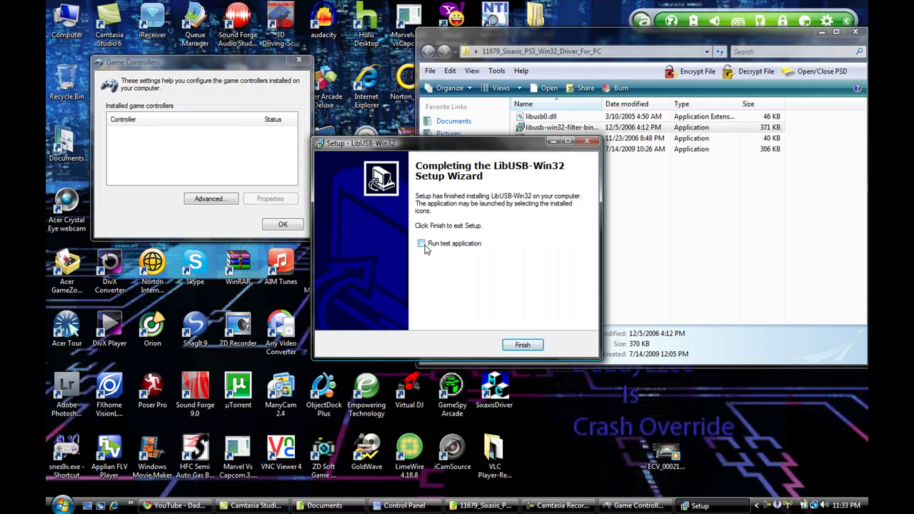
click(524, 345)
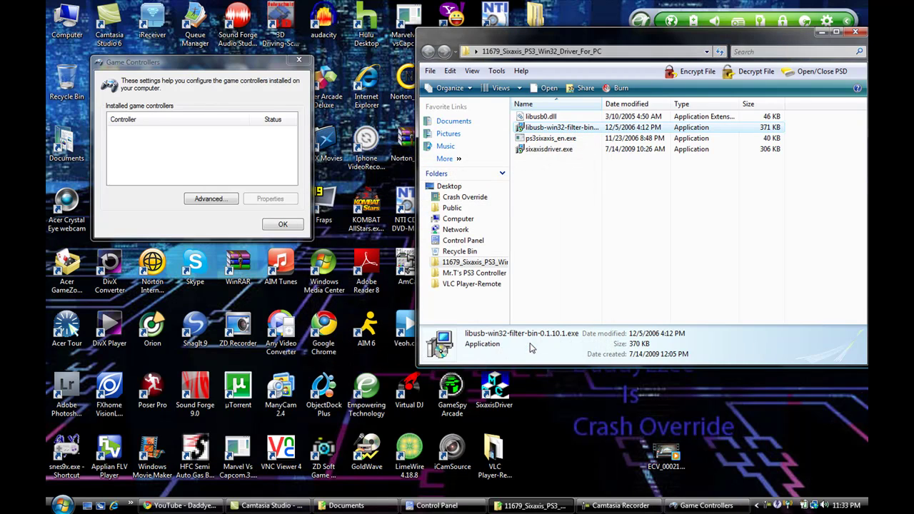
Step: Run ps3sixaxis_en.exe so the PLAYSTATION(R)3 Controller appears as OK
click(551, 264)
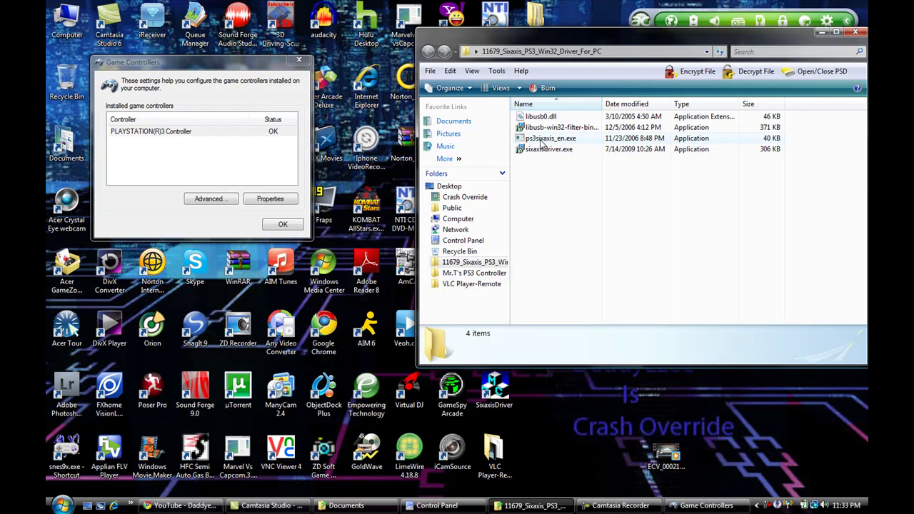
double_click(543, 140)
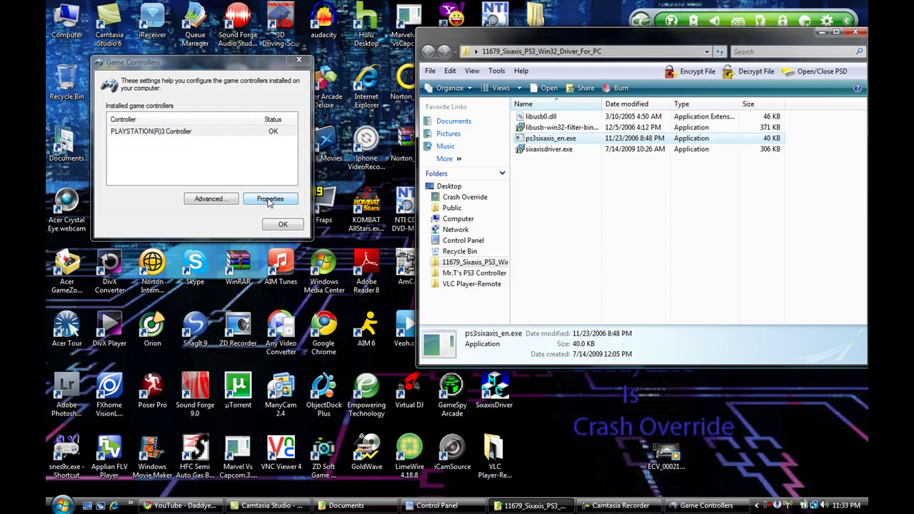
Step: Open the PLAYSTATION(R)3 Controller's Properties to show its axes and buttons test page
click(270, 203)
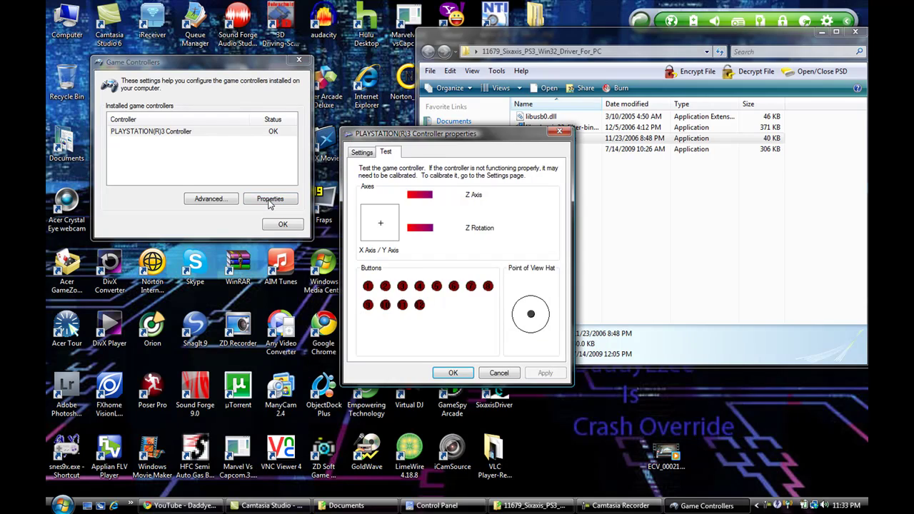